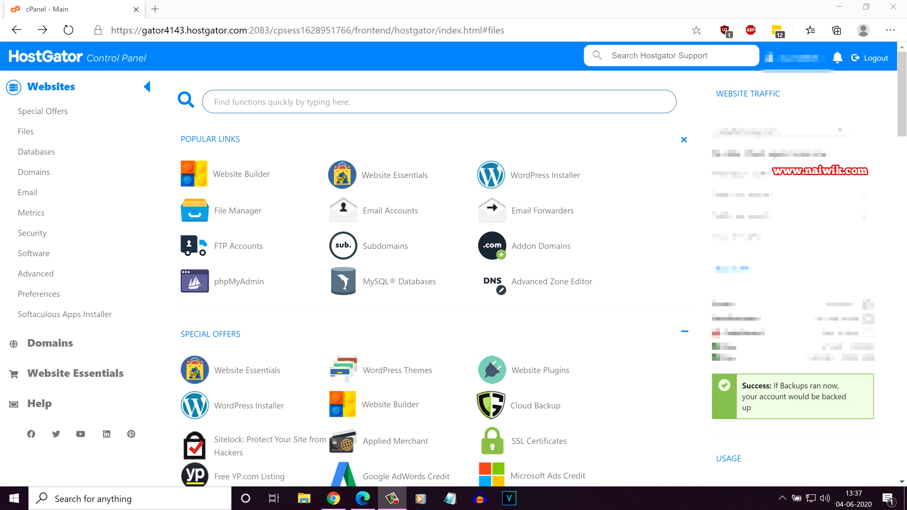
- Open the MySQL® Databases page from the Databases section of cPanel
{"action": "left_click", "coordinate": [36, 152]}
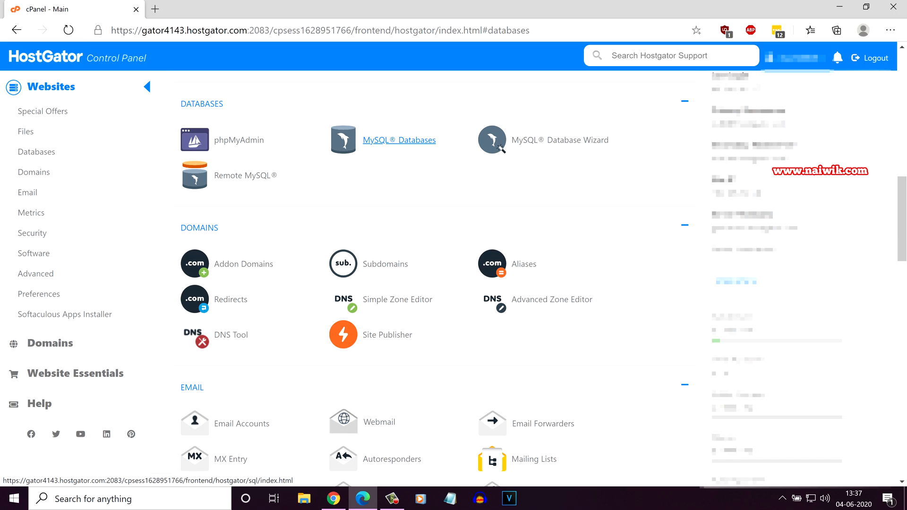
{"action": "left_click", "coordinate": [400, 140]}
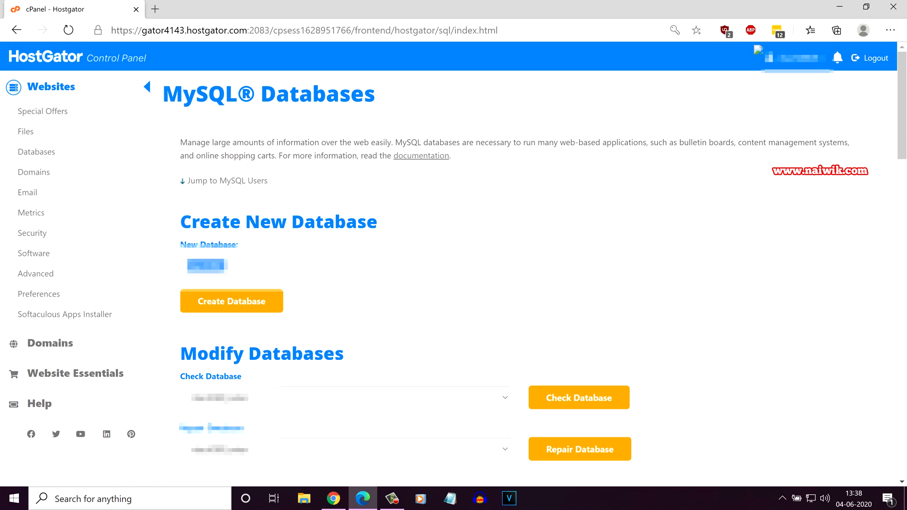
- Create a MySQL database named wp123 and return to the MySQL Databases page
{"action": "type", "text": "wp123"}
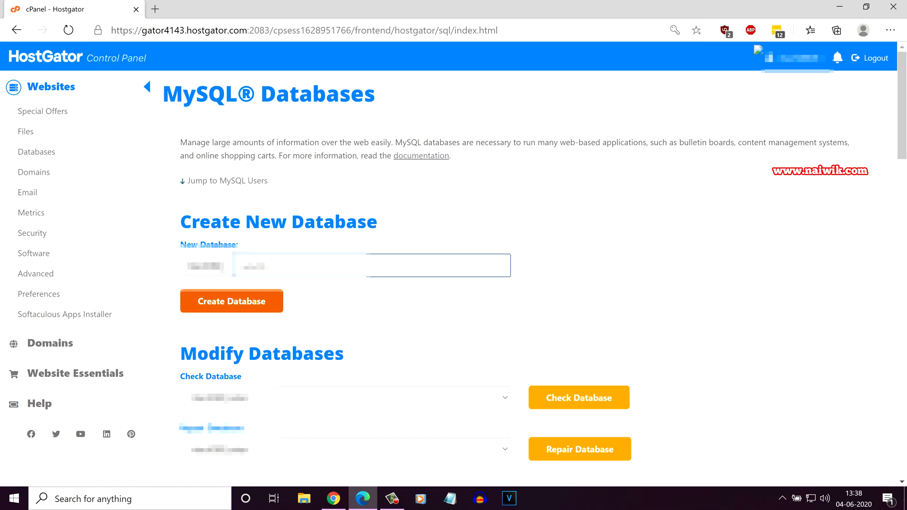
{"action": "left_click", "coordinate": [232, 301]}
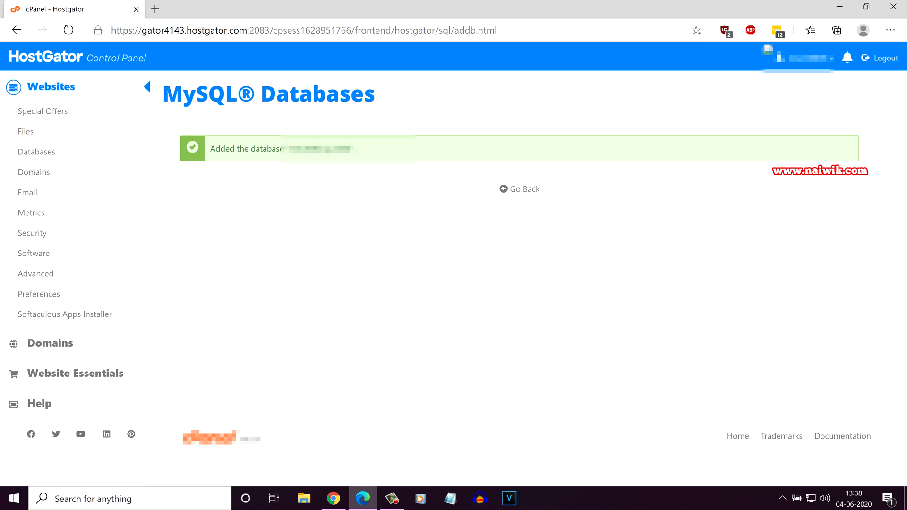
{"action": "left_click", "coordinate": [522, 189]}
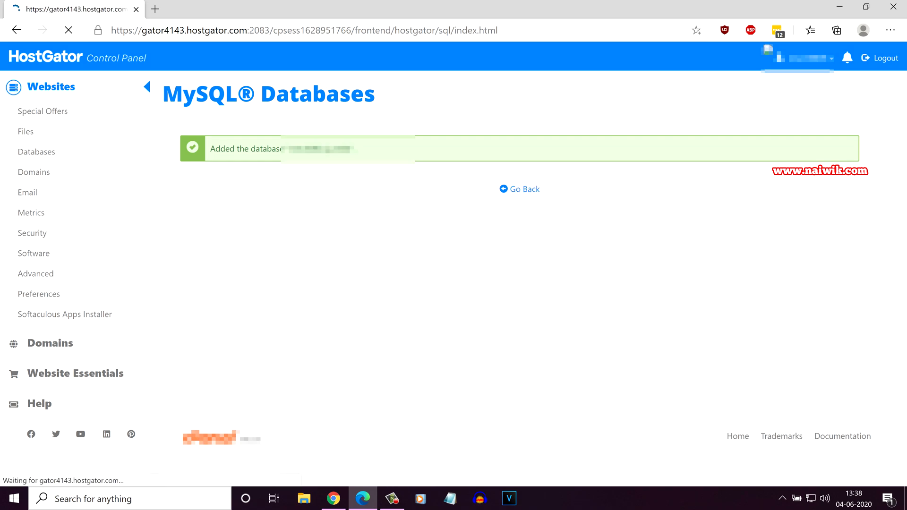
- Add a new MySQL user with a username and matching password, then go back
{"action": "scroll", "coordinate": [543, 283], "scroll_direction": "down", "scroll_amount": 4}
{"action": "scroll", "coordinate": [543, 284], "scroll_direction": "down", "scroll_amount": 10}
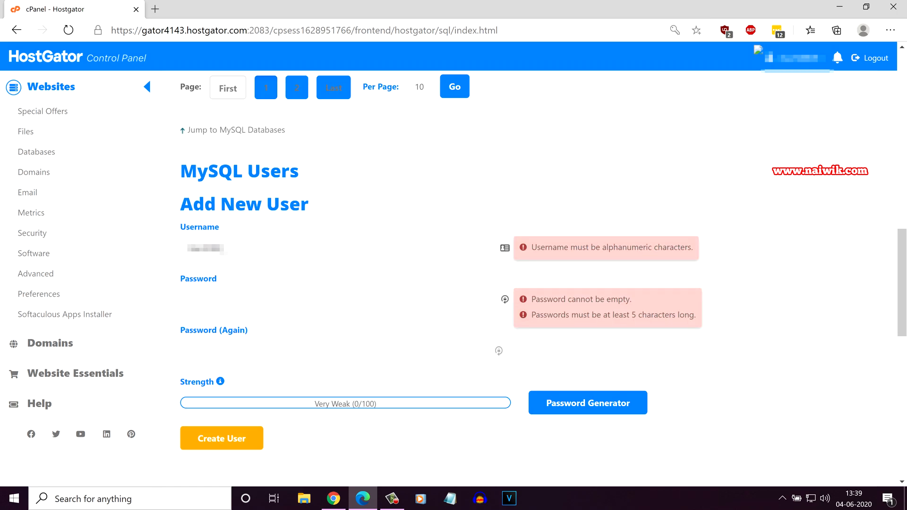
{"action": "left_click", "coordinate": [330, 248]}
{"action": "type", "text": "naiwik"}
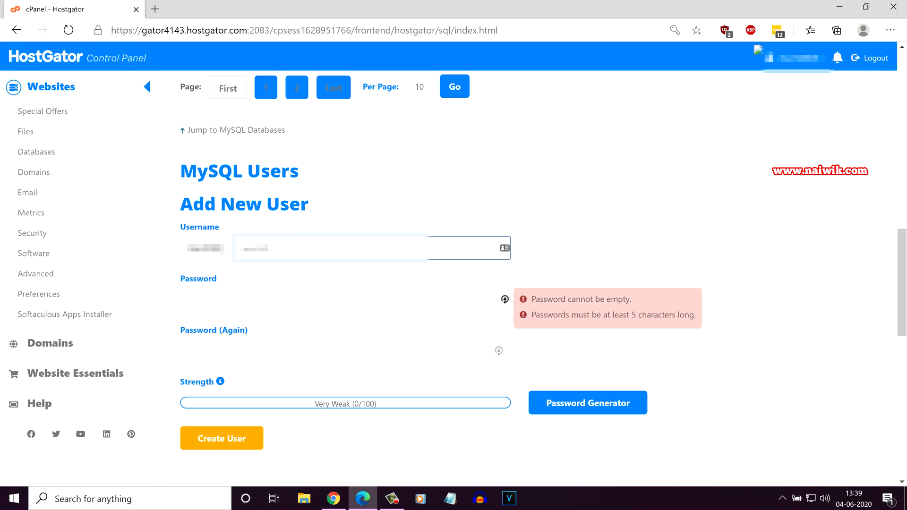
{"action": "left_click", "coordinate": [345, 299]}
{"action": "type", "text": "••••••"}
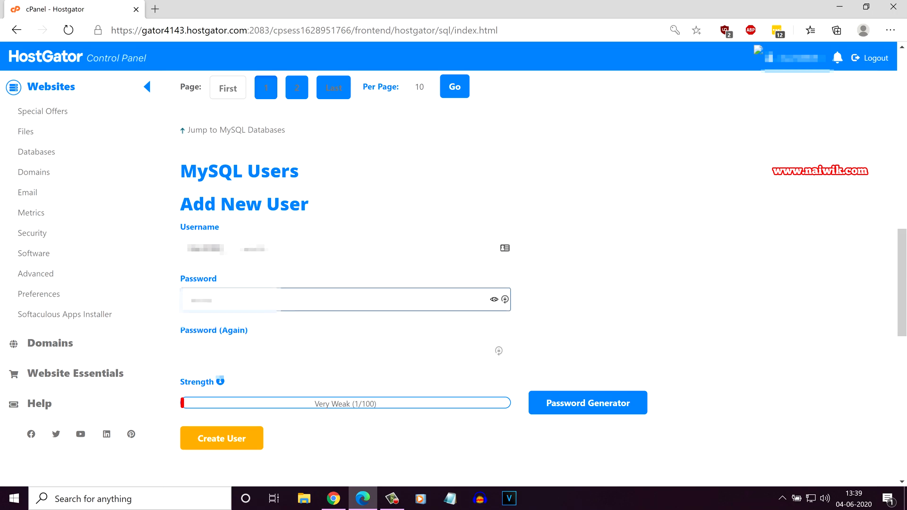
{"action": "left_click", "coordinate": [345, 351]}
{"action": "type", "text": "••••••"}
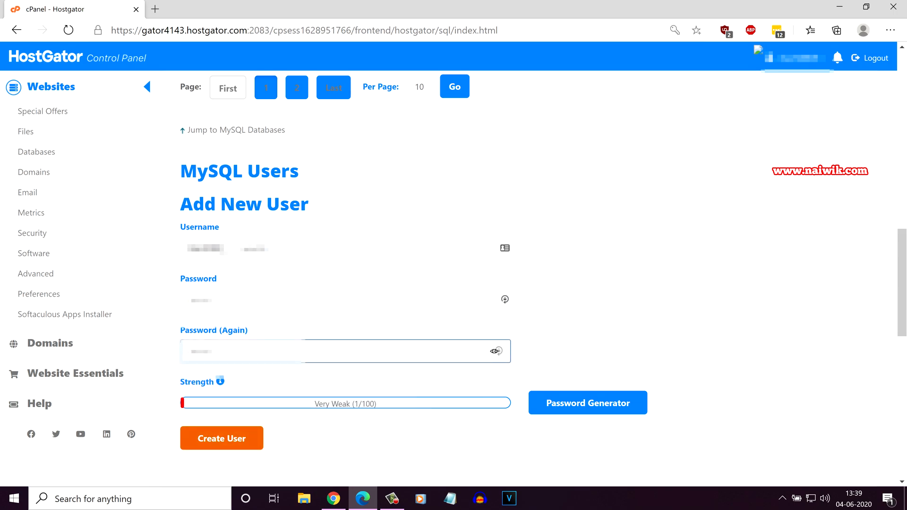
{"action": "left_click", "coordinate": [222, 438]}
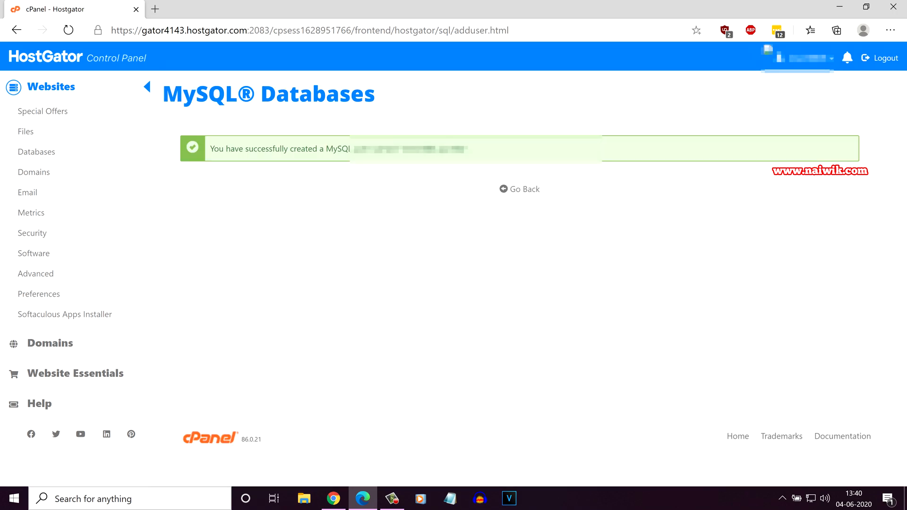
{"action": "left_click", "coordinate": [520, 189]}
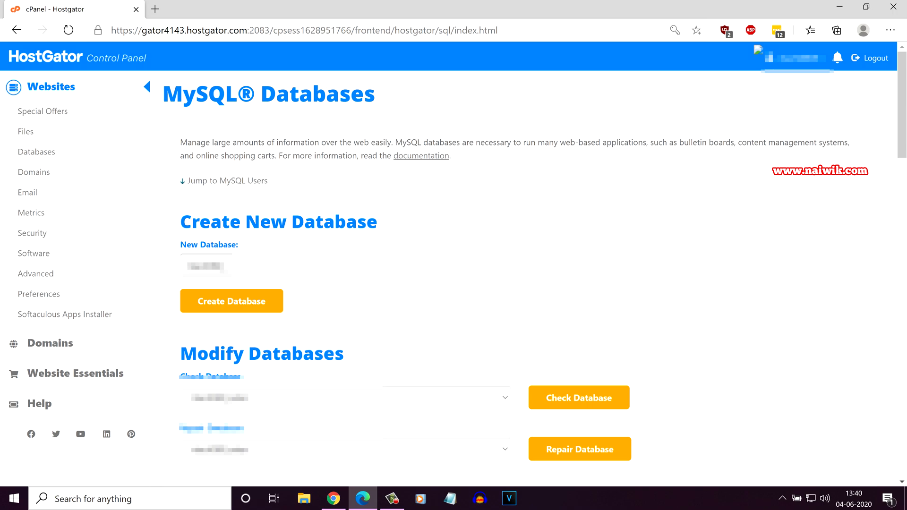
- Add the newly created MySQL user to the new WordPress database
{"action": "scroll", "coordinate": [520, 284], "scroll_direction": "down", "scroll_amount": 15}
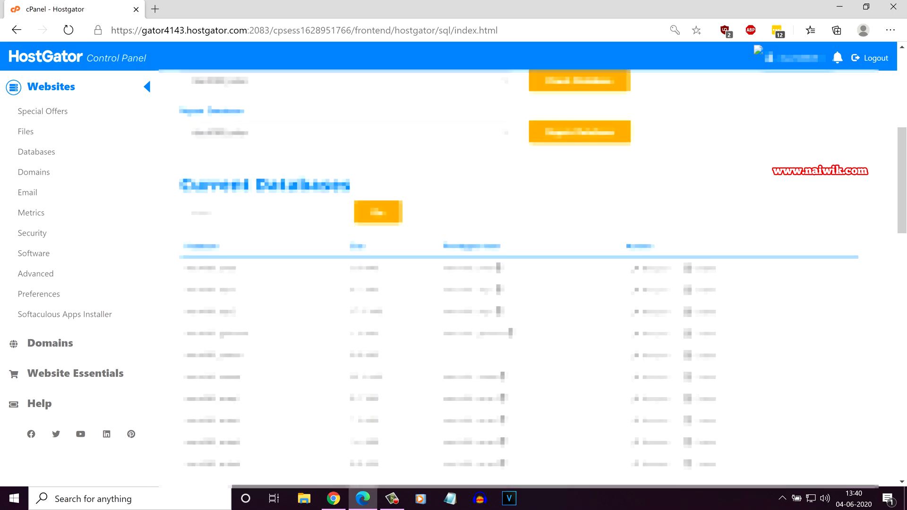
{"action": "scroll", "coordinate": [519, 284], "scroll_direction": "down", "scroll_amount": 10}
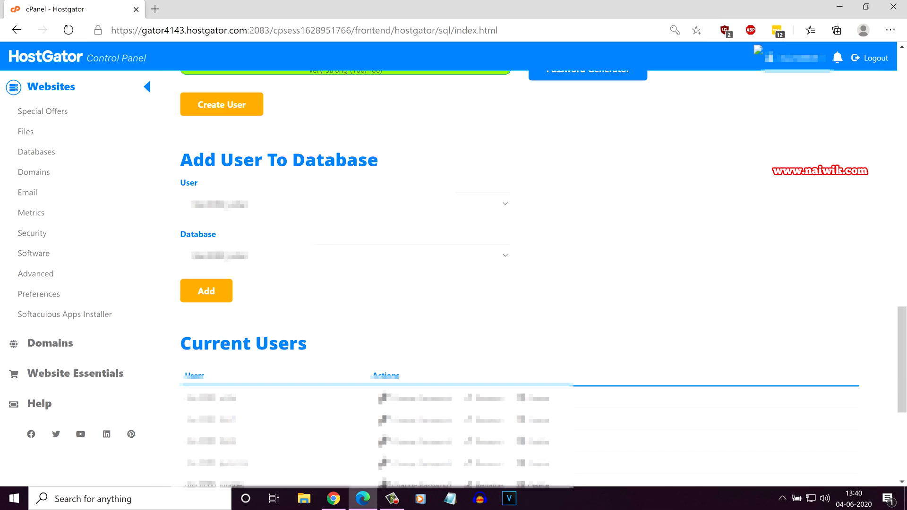
{"action": "left_click_drag", "start_coordinate": [378, 160], "coordinate": [180, 160]}
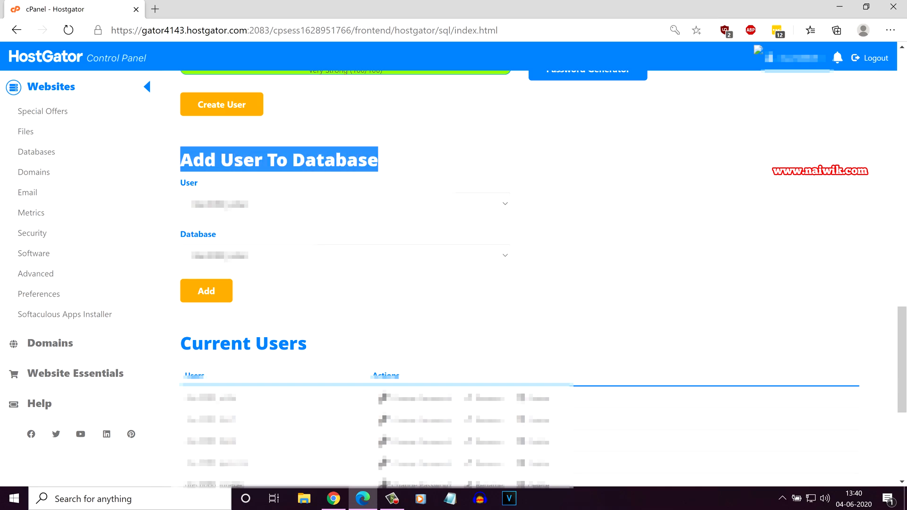
{"action": "left_click", "coordinate": [319, 203]}
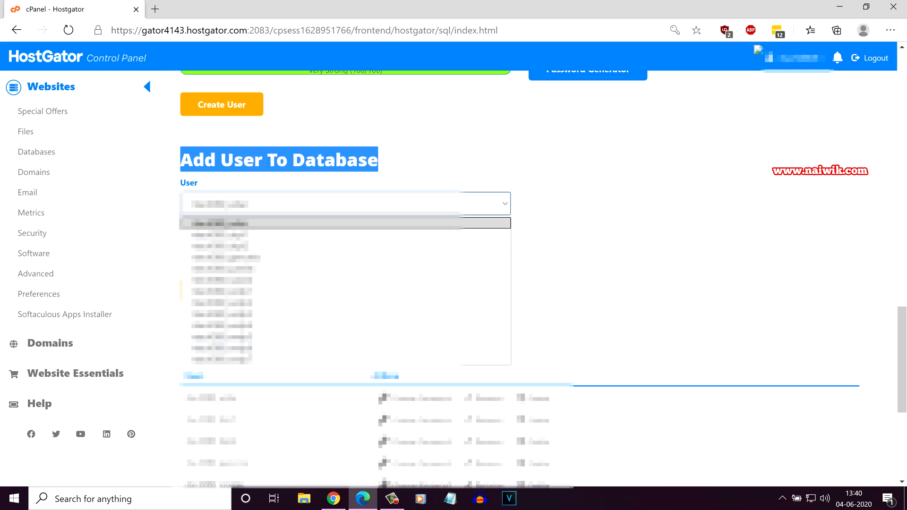
{"action": "key", "text": "Return"}
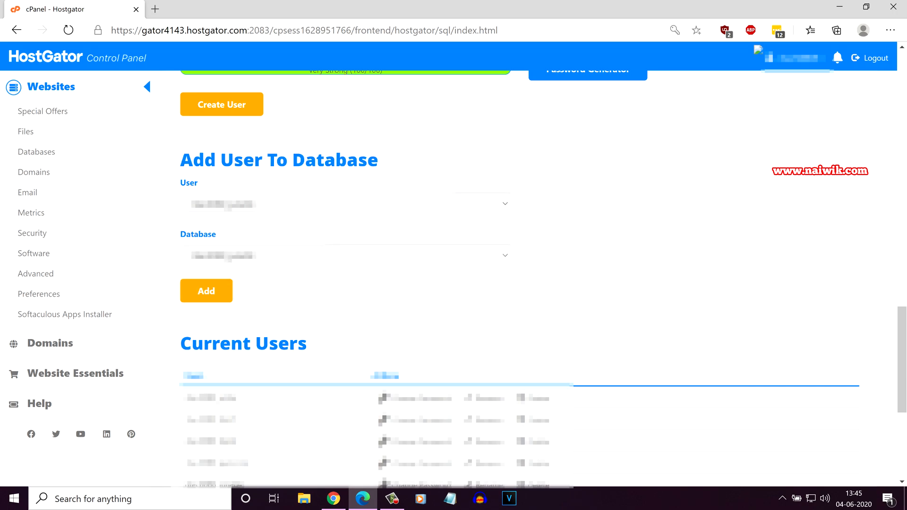
{"action": "left_click", "coordinate": [206, 290]}
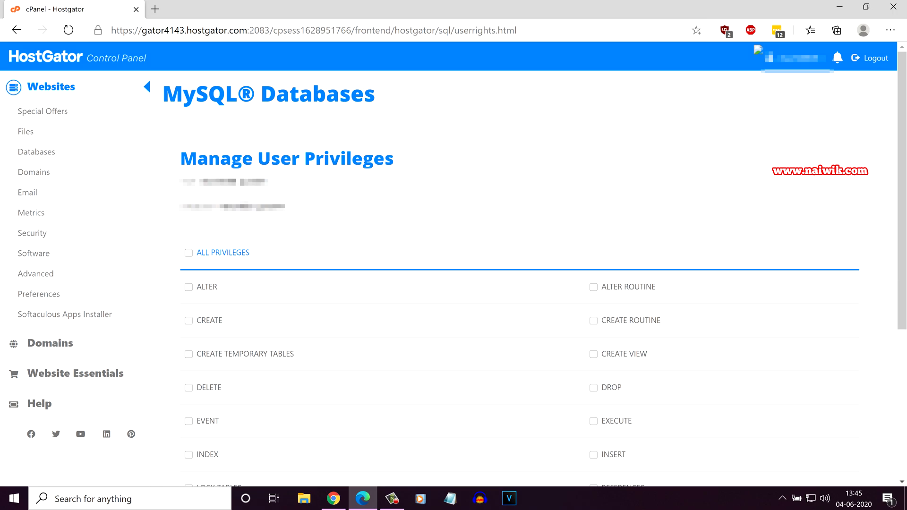
- Grant the user ALL PRIVILEGES on the database and save the changes
{"action": "left_click", "coordinate": [189, 253]}
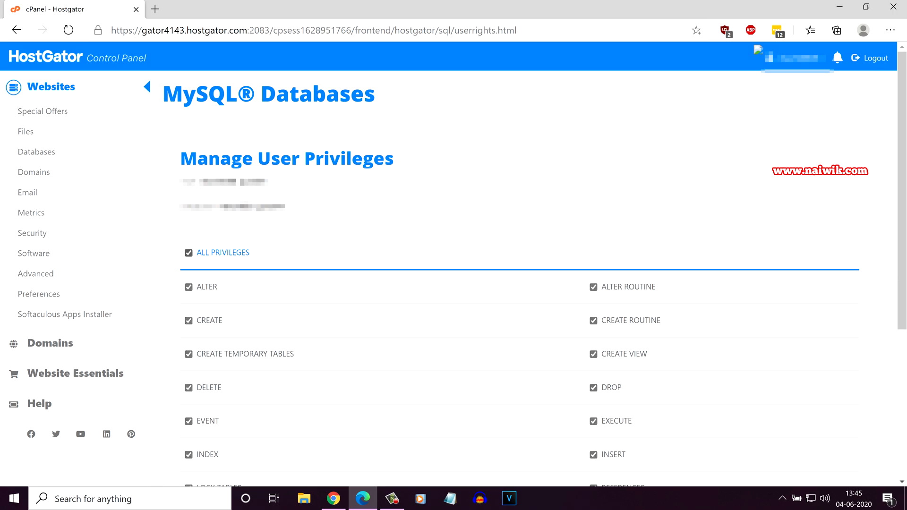
{"action": "scroll", "coordinate": [520, 278], "scroll_direction": "down", "scroll_amount": 3}
{"action": "scroll", "coordinate": [543, 279], "scroll_direction": "down", "scroll_amount": 2}
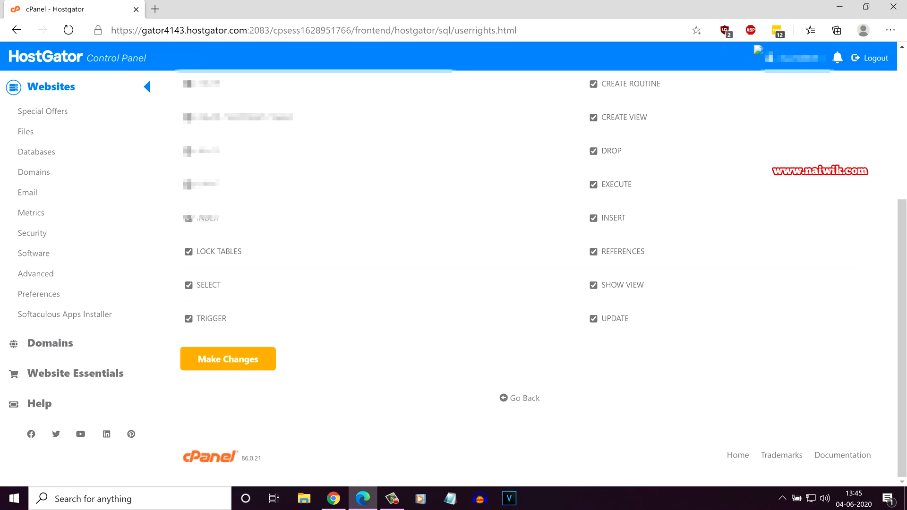
{"action": "left_click", "coordinate": [227, 359]}
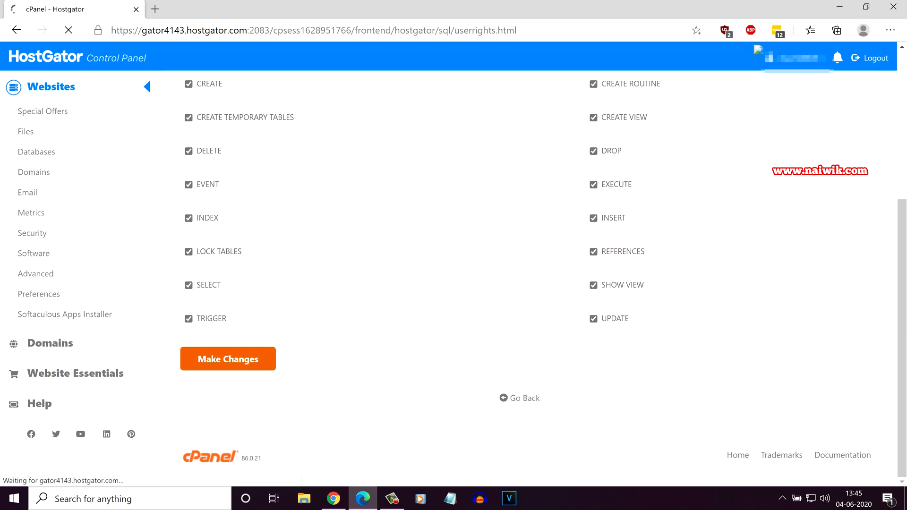
{"action": "left_click_drag", "start_coordinate": [210, 187], "coordinate": [602, 189]}
{"action": "left_click", "coordinate": [558, 264]}
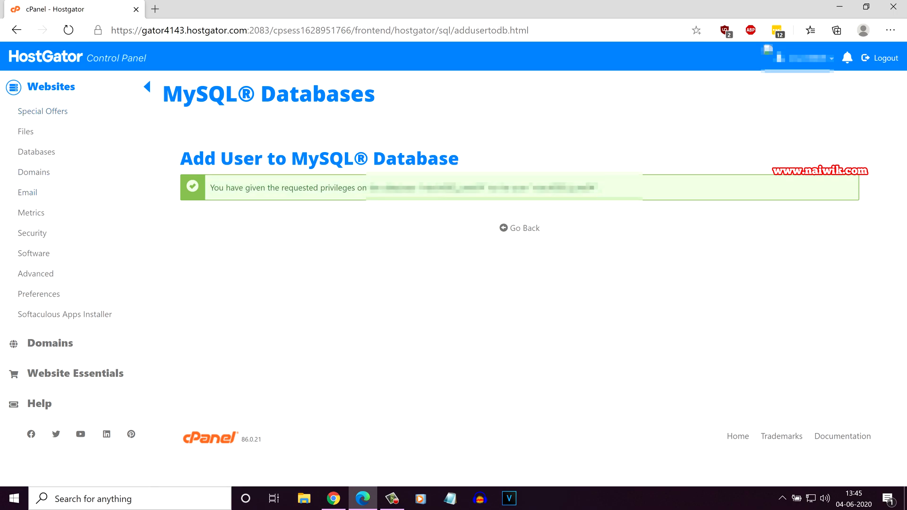
- Return to the cPanel home and open File Manager in a new tab from Files
{"action": "left_click", "coordinate": [52, 59]}
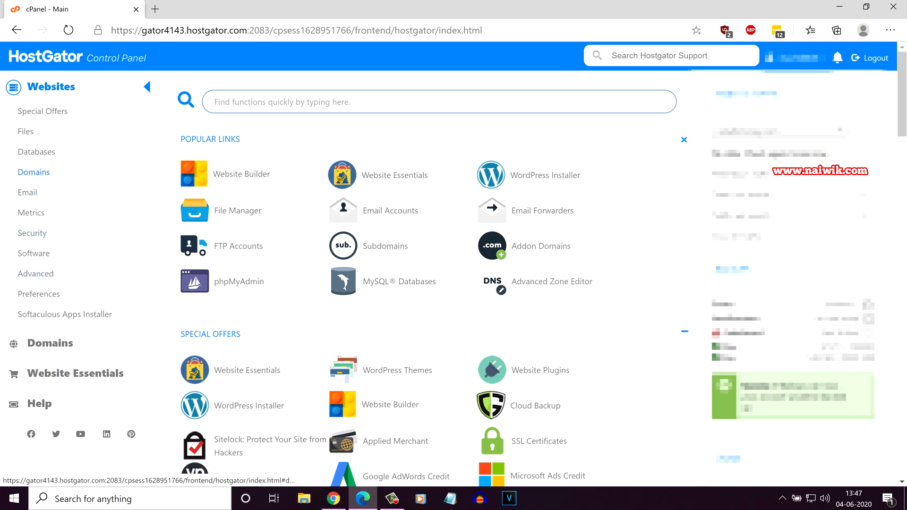
{"action": "left_click", "coordinate": [26, 131]}
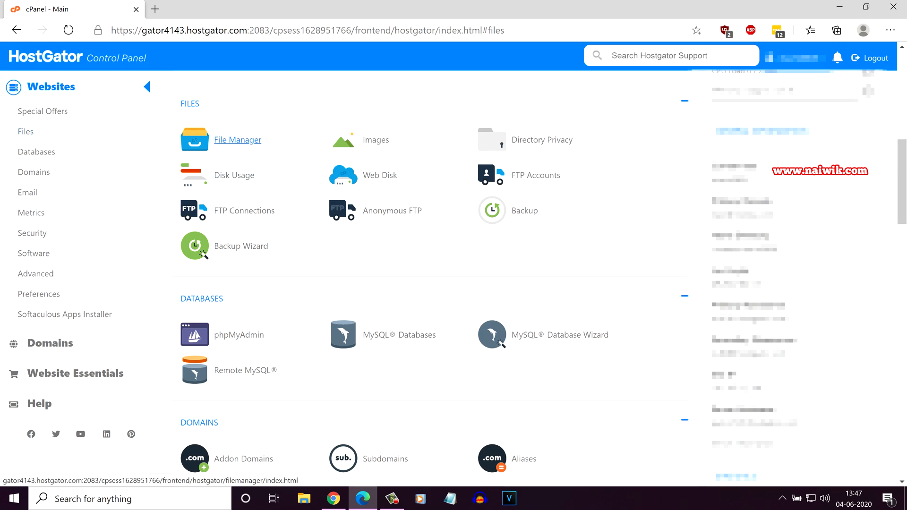
{"action": "left_click", "coordinate": [238, 140]}
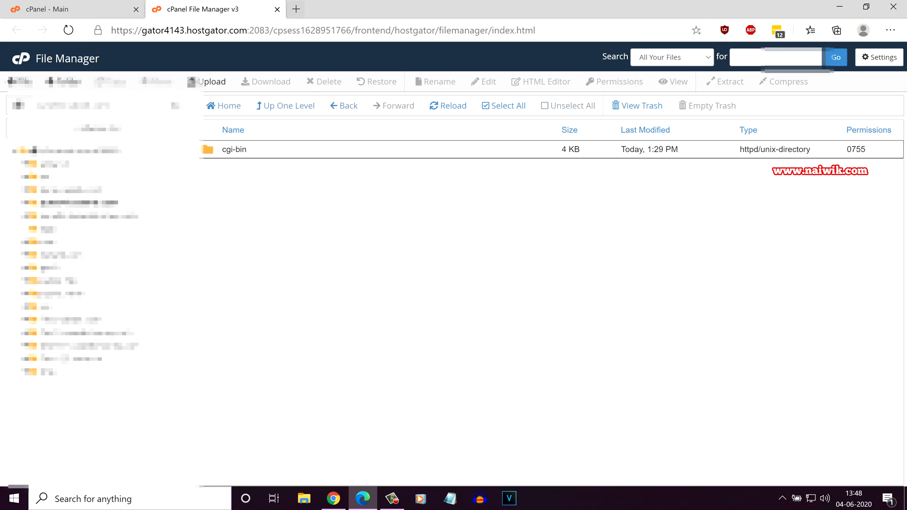
- Download the WordPress 5.4.1 zip from wordpress.org in a new browser tab
{"action": "left_click", "coordinate": [296, 9]}
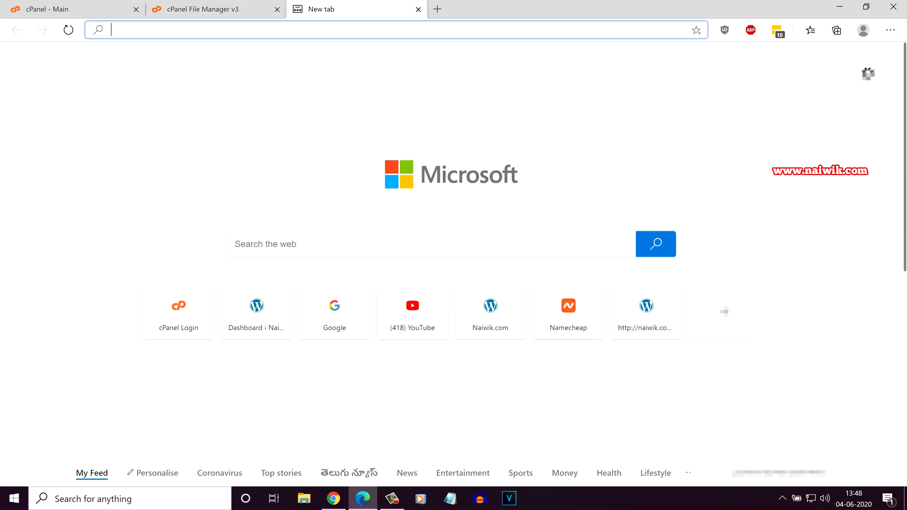
{"action": "type", "text": "wordpre"}
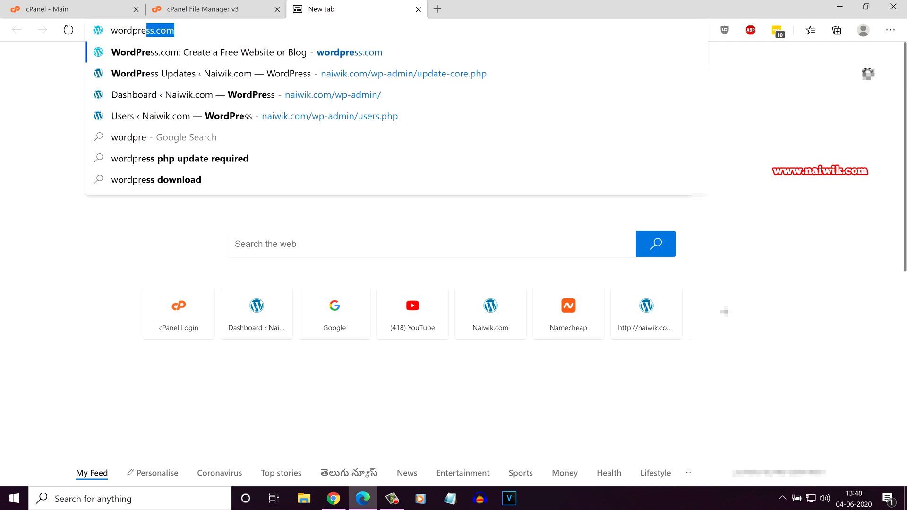
{"action": "type", "text": "ss"}
{"action": "left_click", "coordinate": [686, 94]}
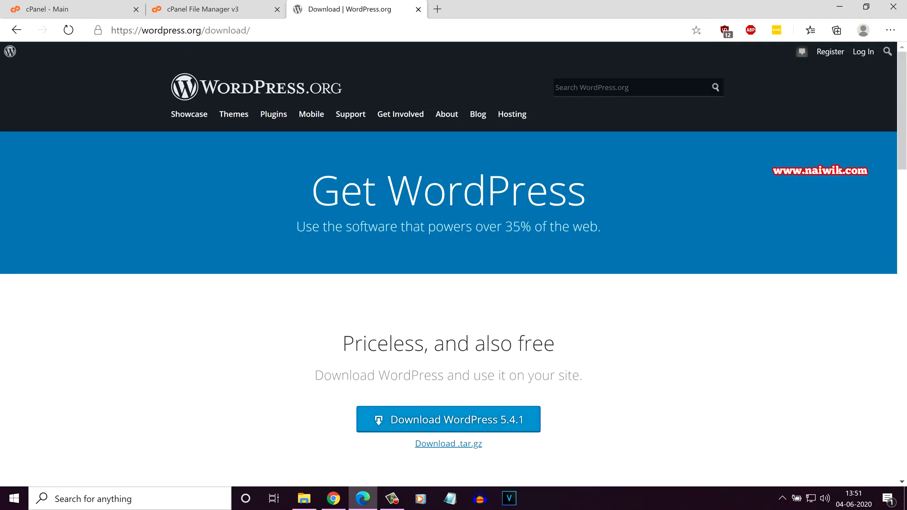
{"action": "left_click", "coordinate": [448, 420]}
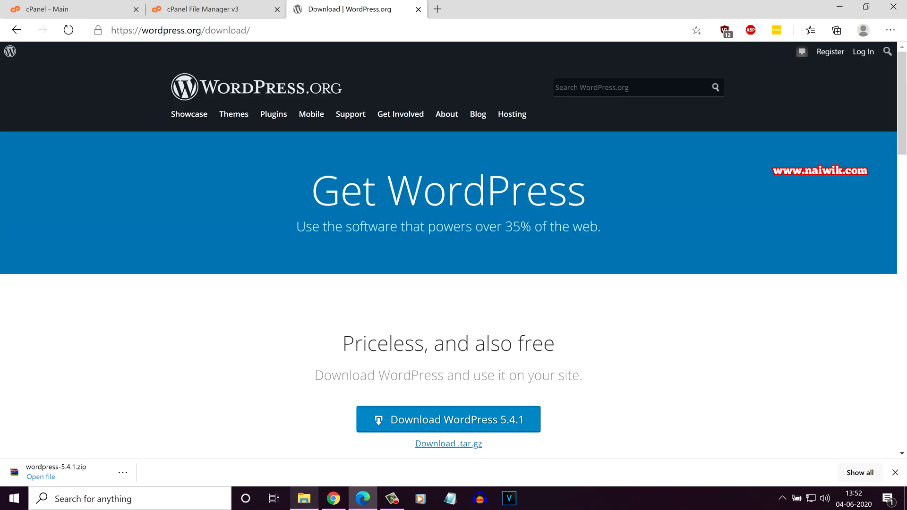
- Confirm wordpress-5.4.1.zip is in Downloads, then return to the File Manager tab
{"action": "left_click", "coordinate": [304, 498]}
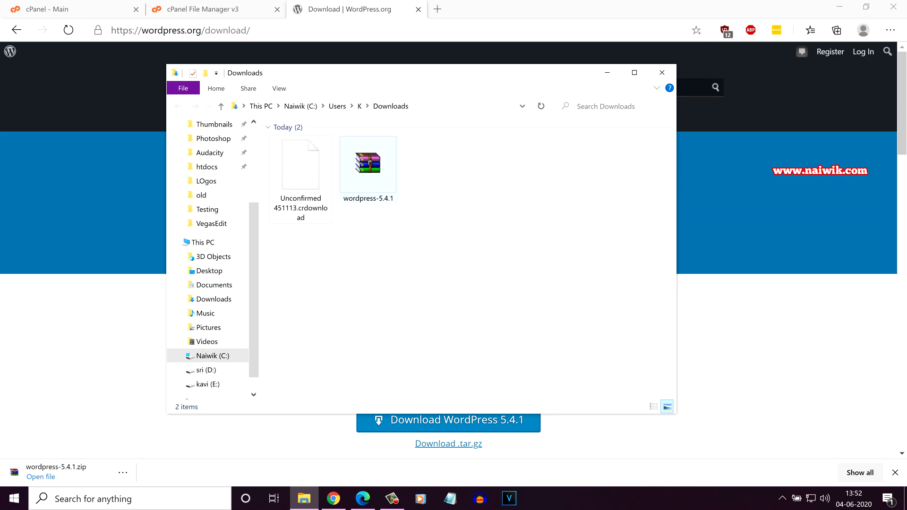
{"action": "left_click", "coordinate": [368, 170]}
{"action": "left_click", "coordinate": [203, 9]}
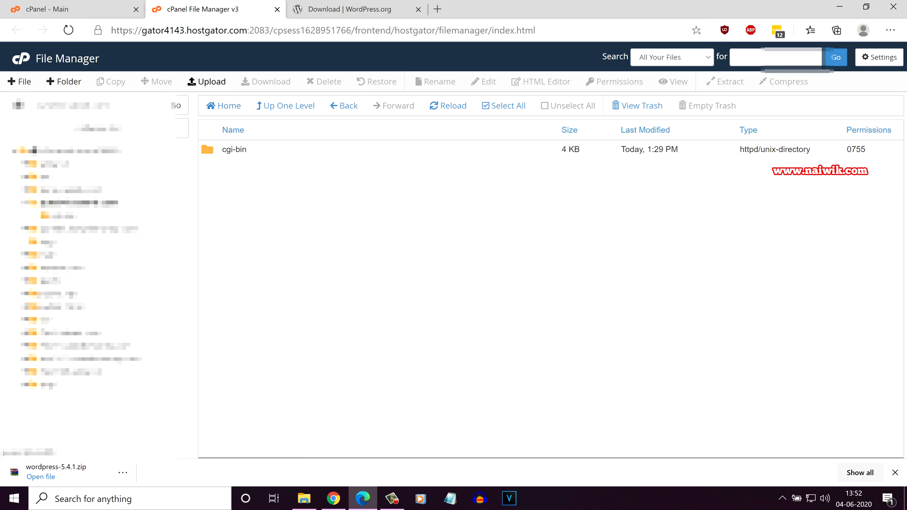
- Upload wordpress-5.4.1.zip to June04.naiwik.com, reload the listing and select the zip
{"action": "left_click", "coordinate": [207, 81]}
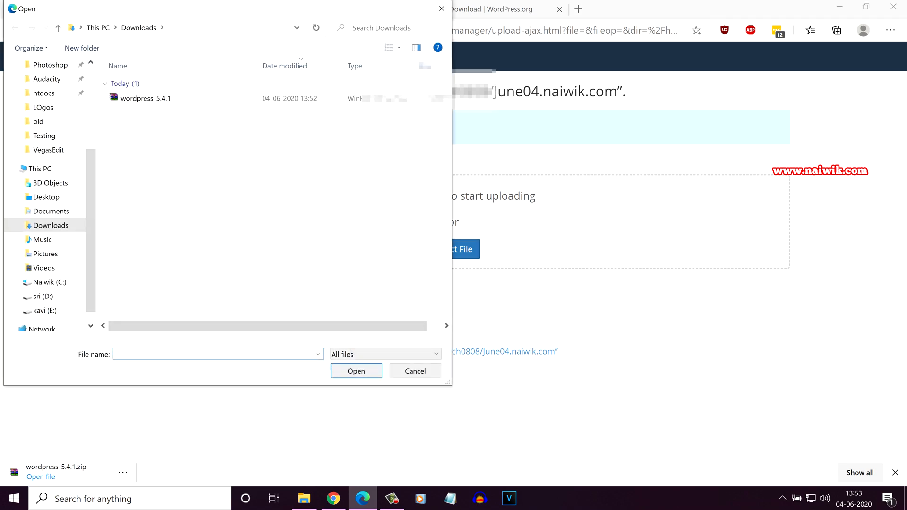
{"action": "left_click", "coordinate": [145, 98]}
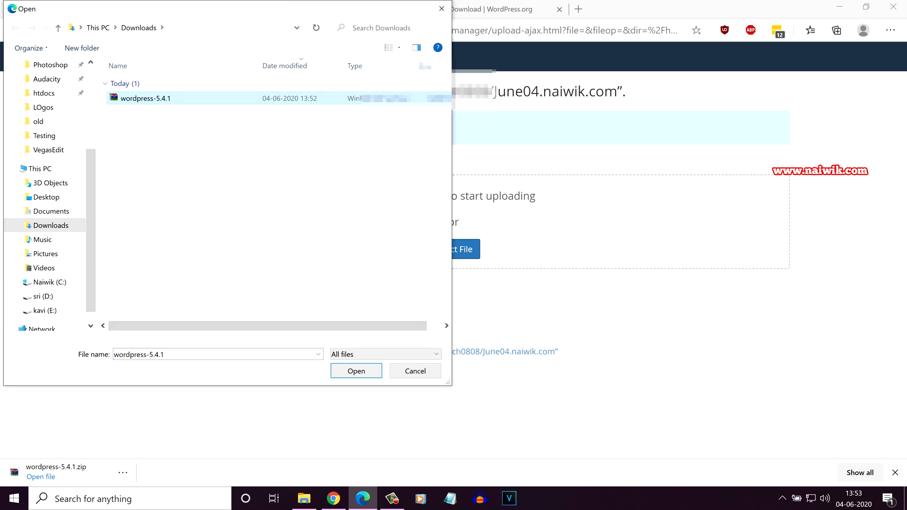
{"action": "left_click", "coordinate": [356, 371]}
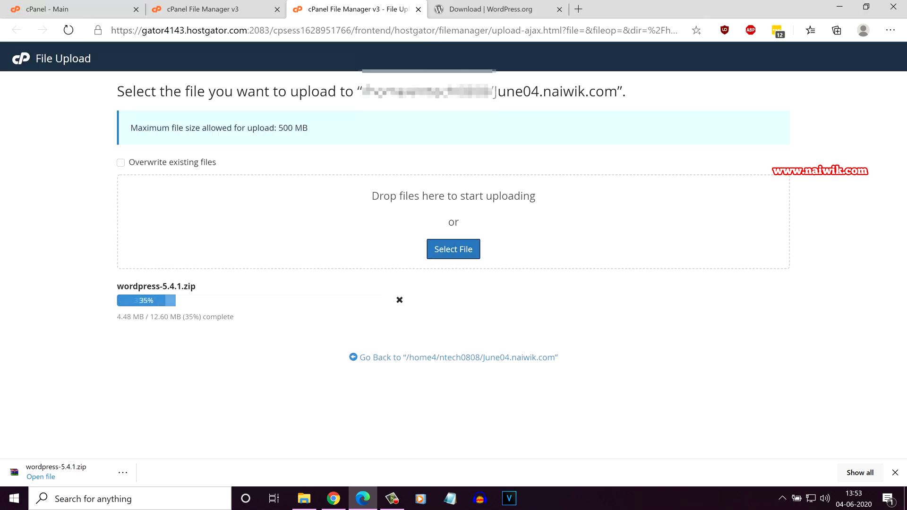
{"action": "left_click", "coordinate": [215, 9]}
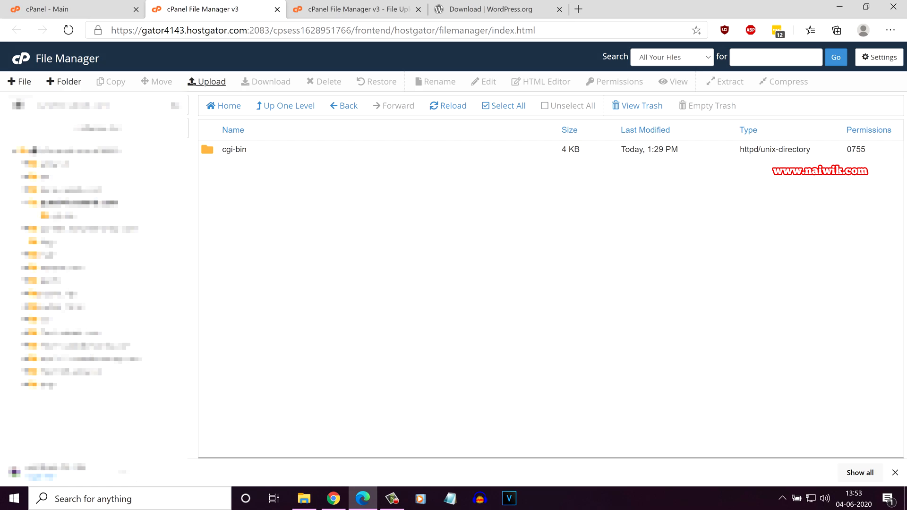
{"action": "left_click", "coordinate": [448, 106]}
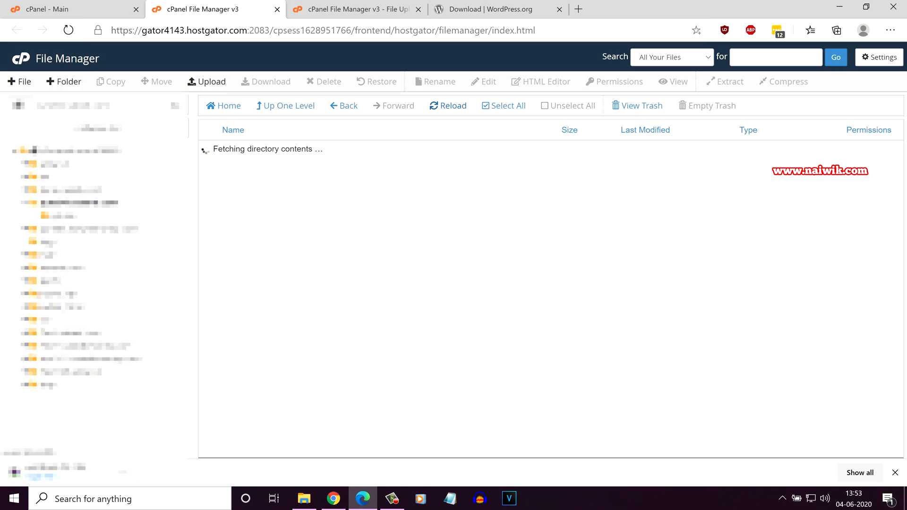
{"action": "left_click", "coordinate": [264, 168]}
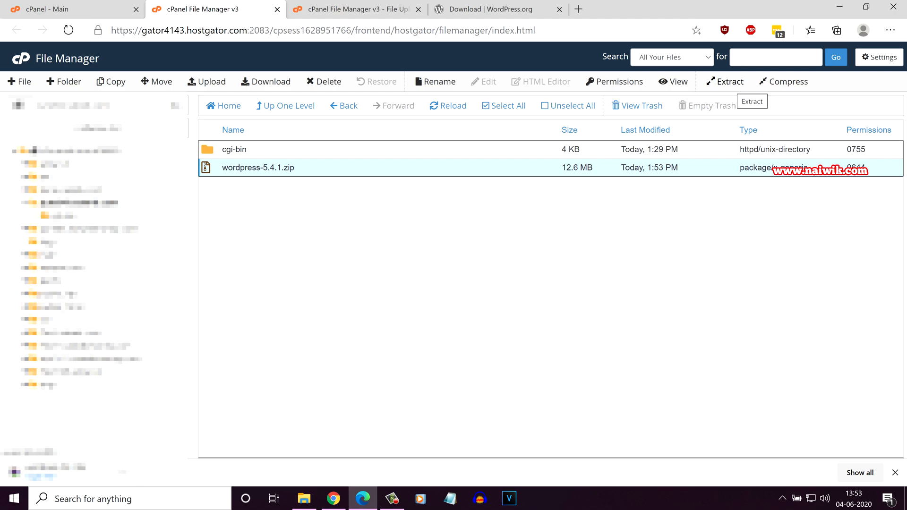
- Extract wordpress-5.4.1.zip into /June04.naiwik.com and close the extraction results
{"action": "left_click", "coordinate": [730, 83]}
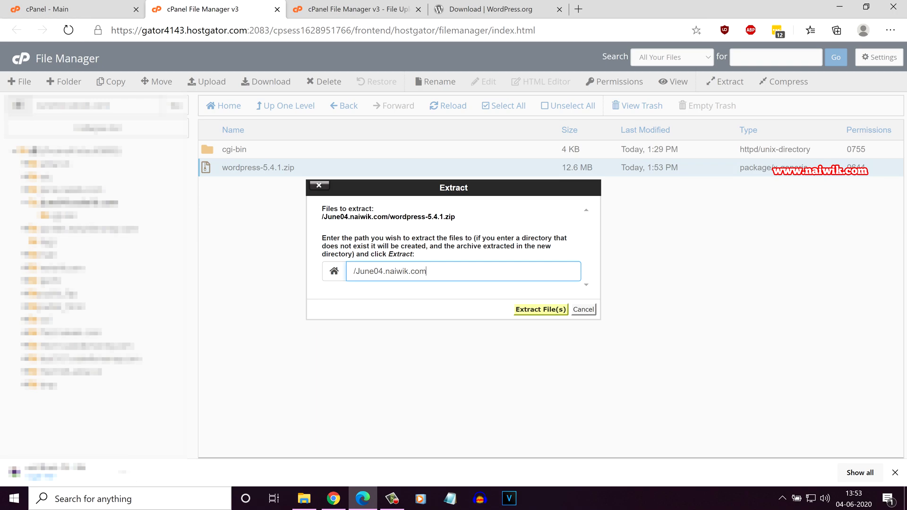
{"action": "key", "text": "Return"}
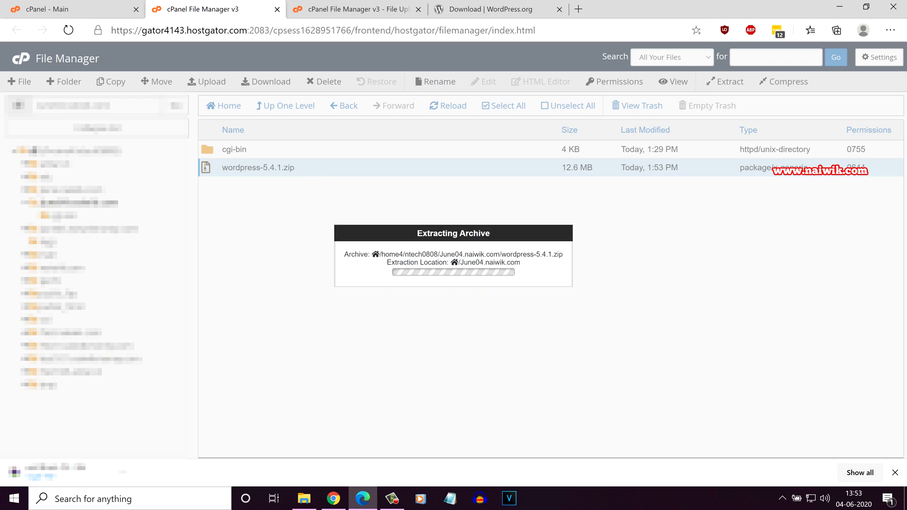
{"action": "key", "text": "Return"}
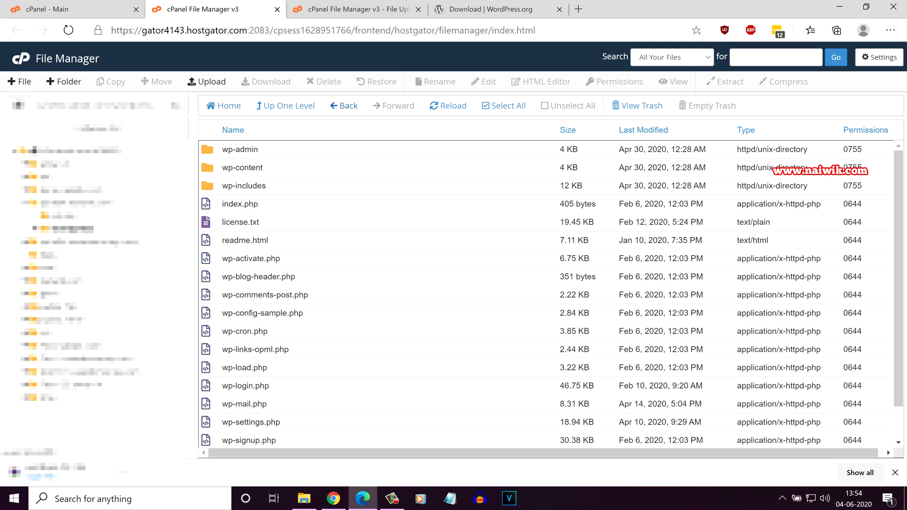
- Move all files from the wordpress folder up into June04.naiwik.com
{"action": "left_click", "coordinate": [344, 105]}
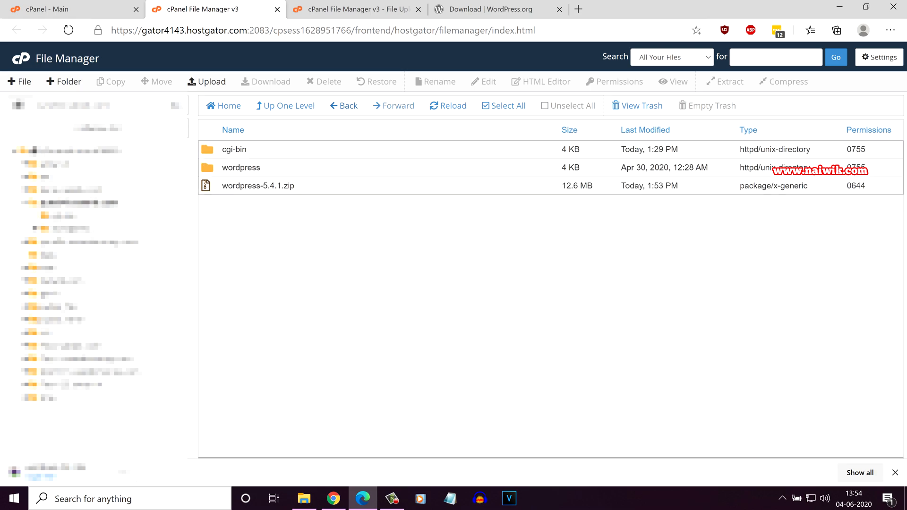
{"action": "left_click", "coordinate": [242, 168]}
{"action": "double_click", "coordinate": [242, 168]}
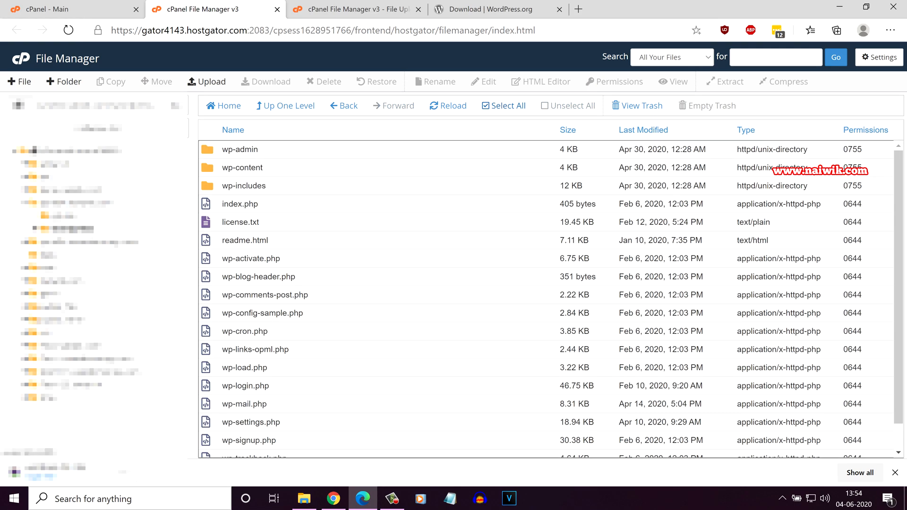
{"action": "left_click", "coordinate": [504, 106]}
{"action": "left_click", "coordinate": [157, 81]}
{"action": "left_click_drag", "start_coordinate": [429, 303], "coordinate": [466, 302]}
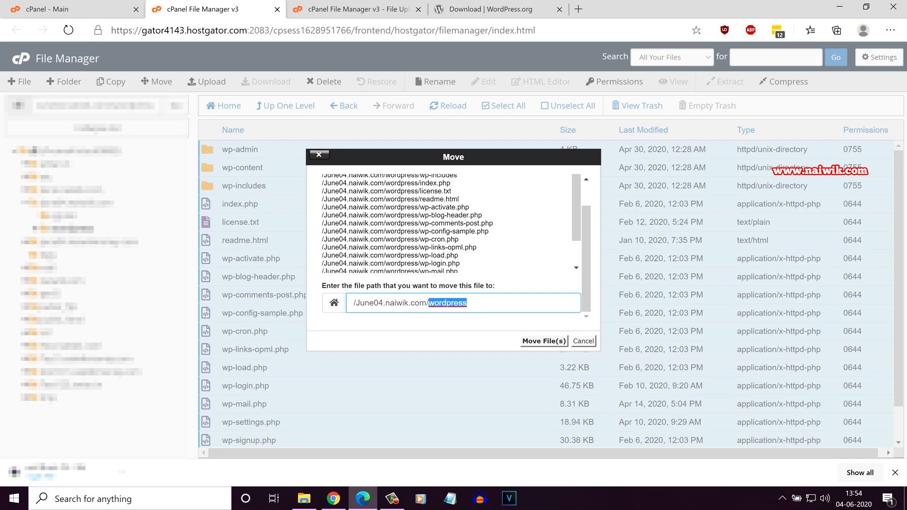
{"action": "key", "text": "BackSpace"}
{"action": "left_click", "coordinate": [544, 341]}
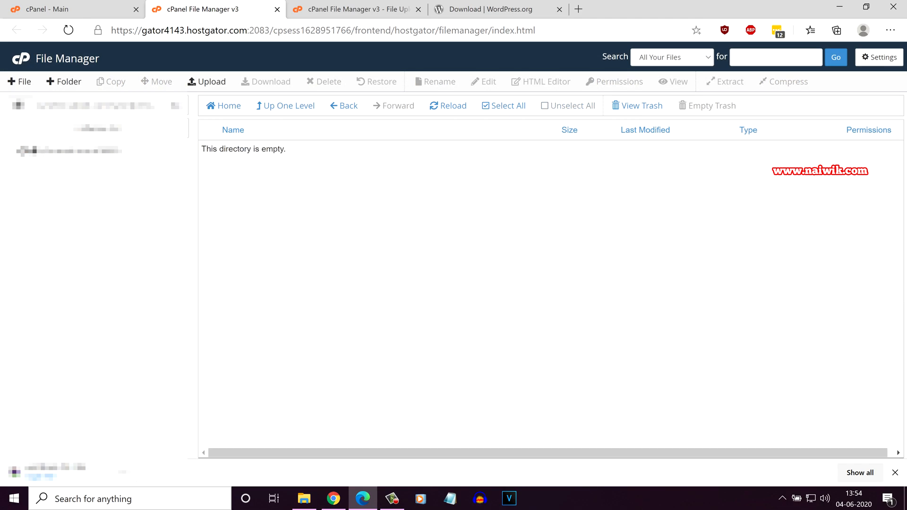
- Permanently delete the leftover wordpress folder, skipping the trash
{"action": "left_click", "coordinate": [344, 106]}
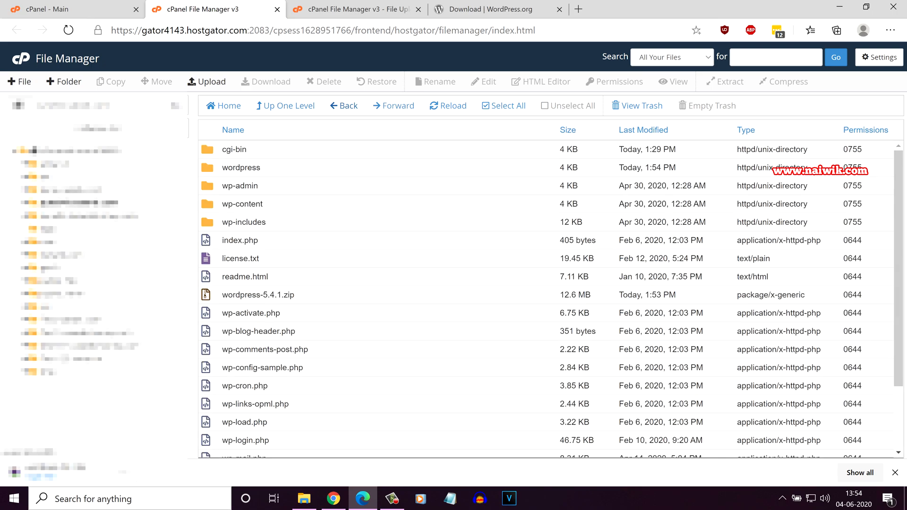
{"action": "left_click", "coordinate": [895, 473]}
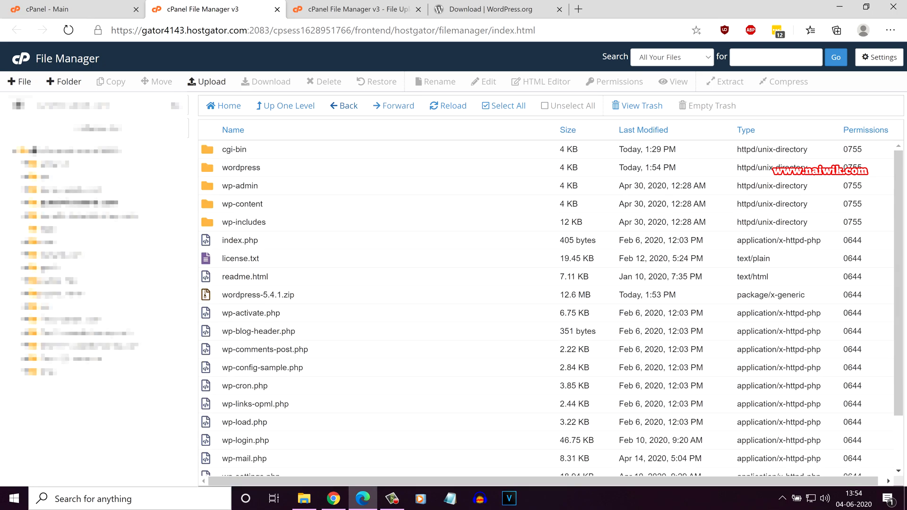
{"action": "left_click", "coordinate": [241, 168]}
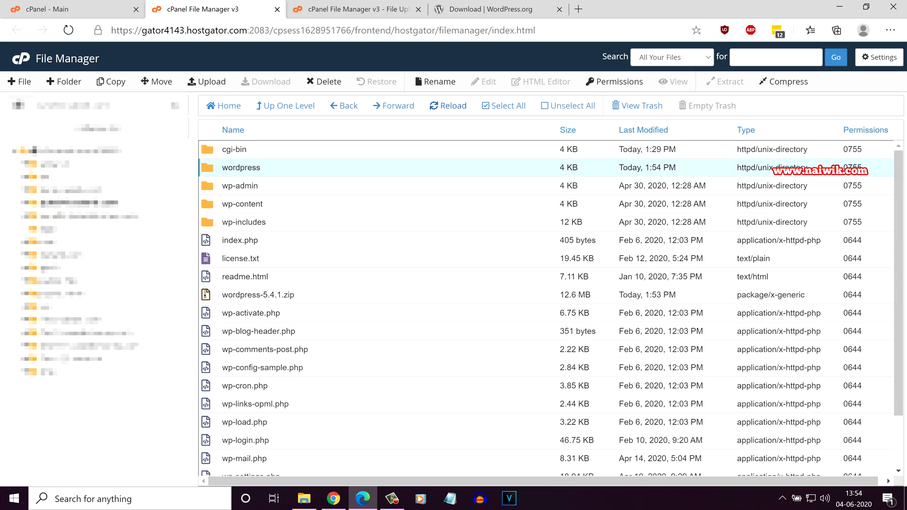
{"action": "left_click", "coordinate": [325, 82]}
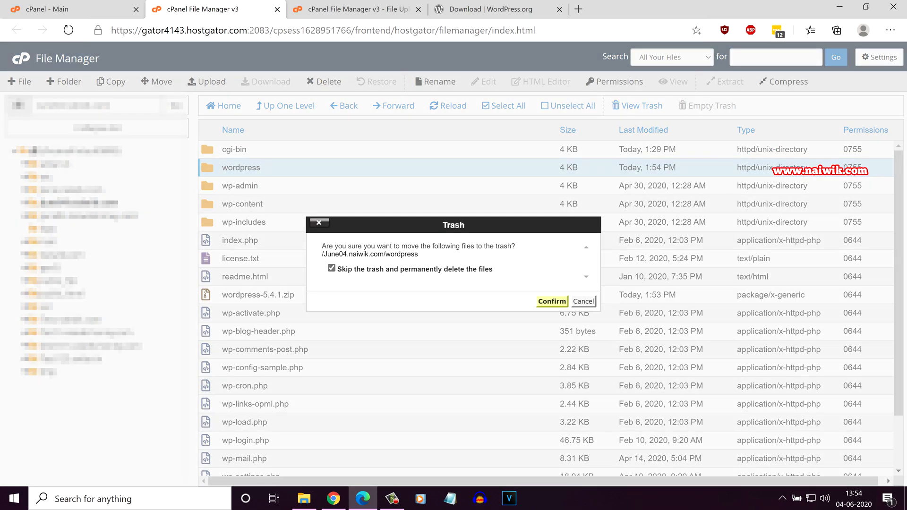
{"action": "left_click", "coordinate": [552, 301]}
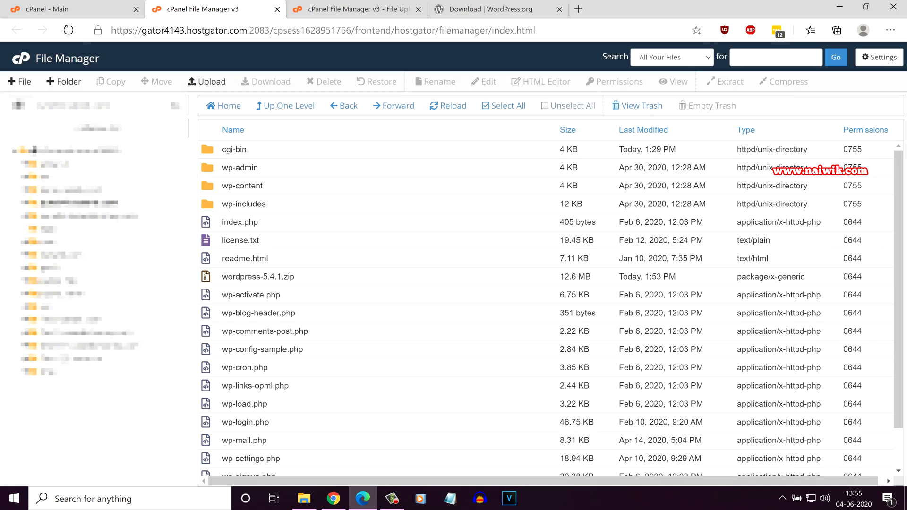
- Load june04.naiwik.com in a new tab and begin the WordPress setup
{"action": "key", "text": "ctrl+t"}
{"action": "type", "text": "june04"}
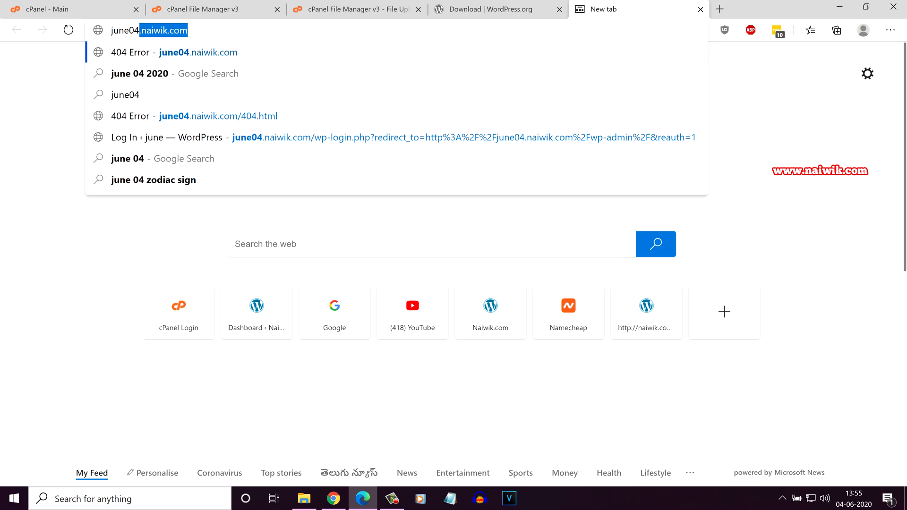
{"action": "key", "text": "Return"}
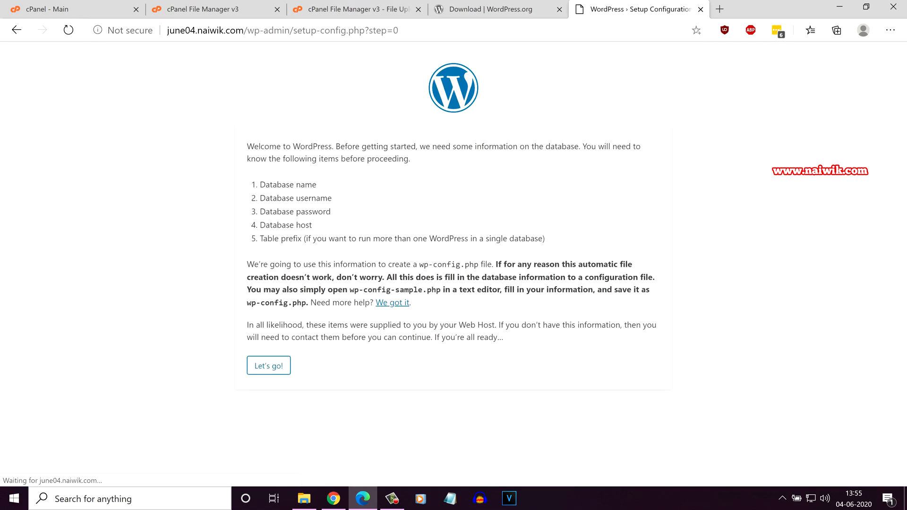
{"action": "left_click", "coordinate": [268, 365]}
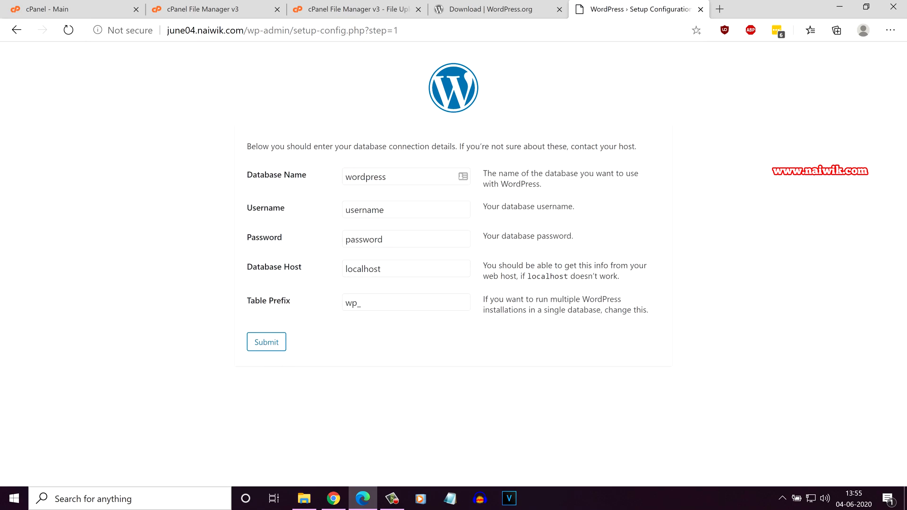
- Review the database details, keep the wp_ table prefix, and submit the connection form
{"action": "left_click_drag", "start_coordinate": [391, 177], "coordinate": [337, 177]}
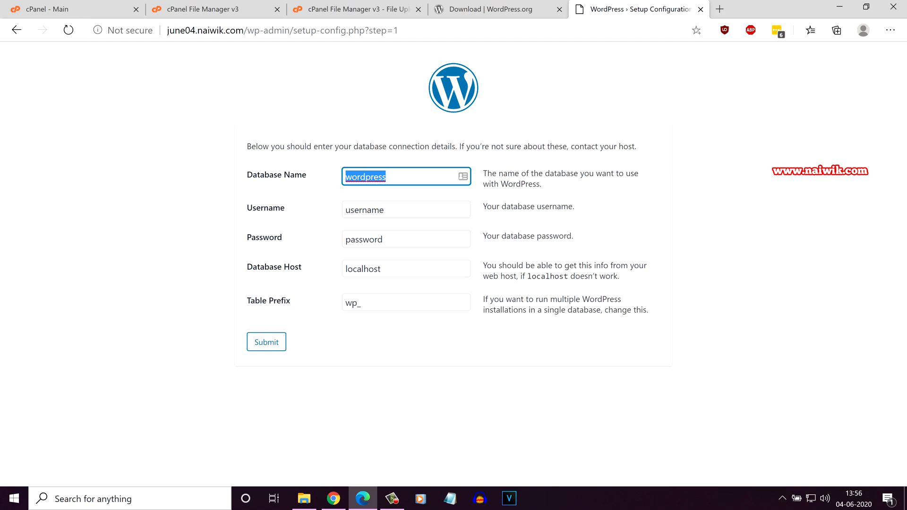
{"action": "key", "text": "Tab"}
{"action": "key", "text": "Tab"}
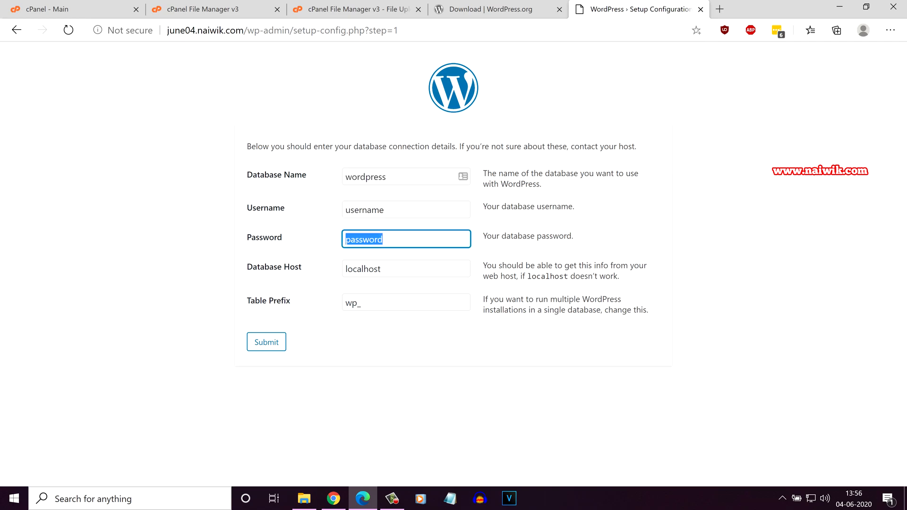
{"action": "key", "text": "Tab"}
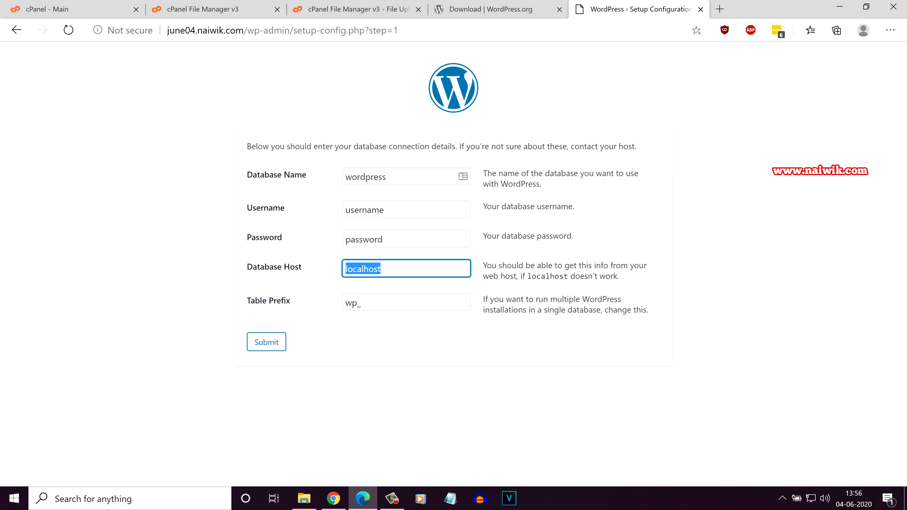
{"action": "left_click_drag", "start_coordinate": [291, 302], "coordinate": [277, 302]}
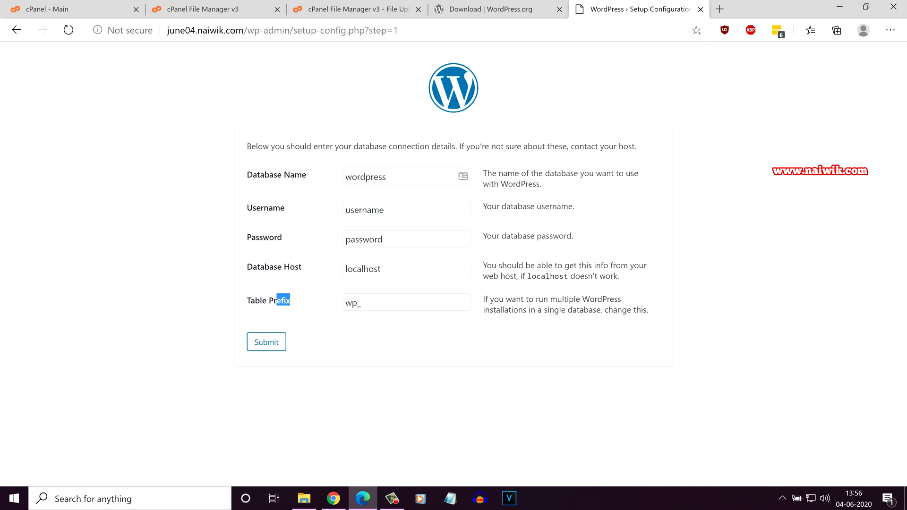
{"action": "left_click_drag", "start_coordinate": [356, 303], "coordinate": [345, 303]}
{"action": "type", "text": "qeww"}
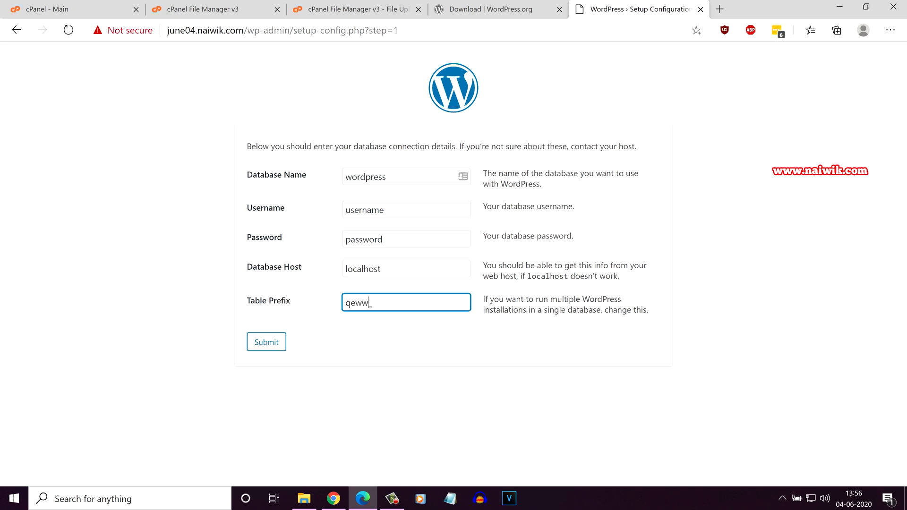
{"action": "key", "text": "BackSpace"}
{"action": "key", "text": "BackSpace"}
{"action": "key", "text": "BackSpace"}
{"action": "key", "text": "BackSpace"}
{"action": "type", "text": "wp"}
{"action": "key", "text": "Return"}
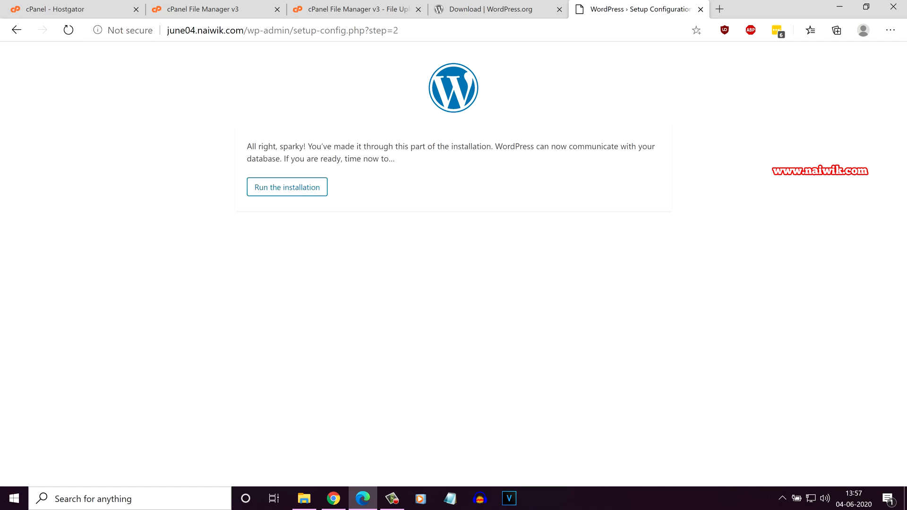
- Run the installer with site title 'june wp test site', username admin, and a confirmed weak password
{"action": "key", "text": "Tab"}
{"action": "key", "text": "Return"}
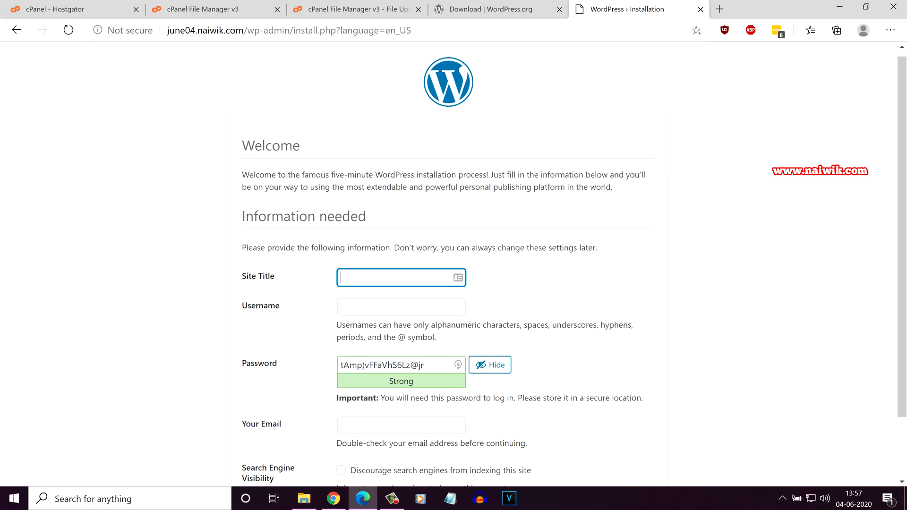
{"action": "type", "text": "june wp test site"}
{"action": "key", "text": "Tab"}
{"action": "type", "text": "admi"}
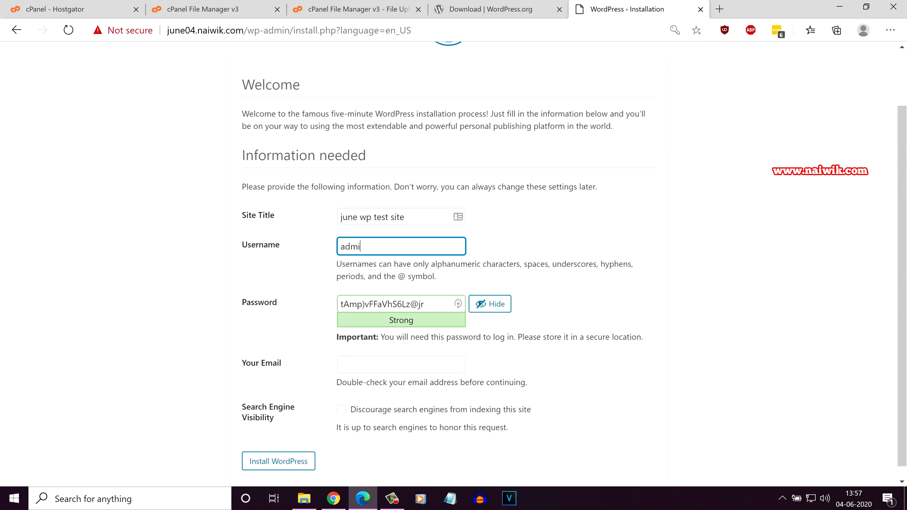
{"action": "type", "text": "n"}
{"action": "key", "text": "Tab"}
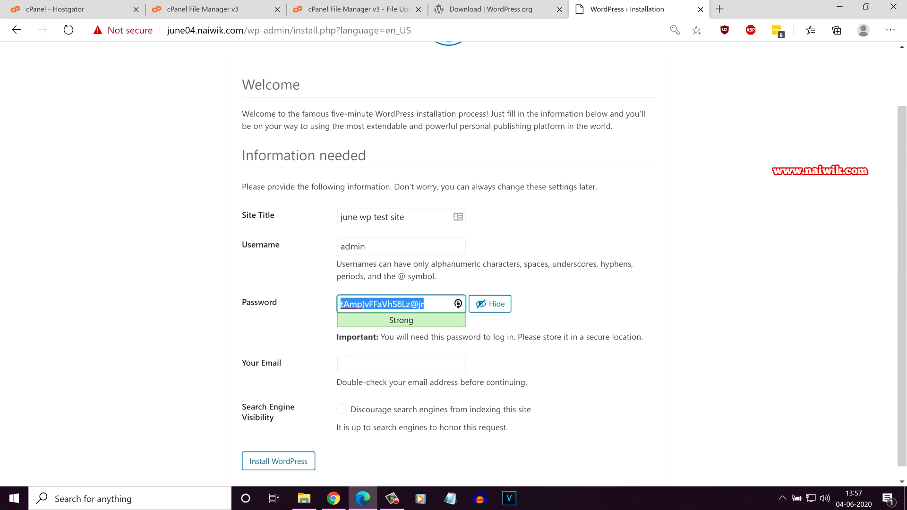
{"action": "type", "text": "admin"}
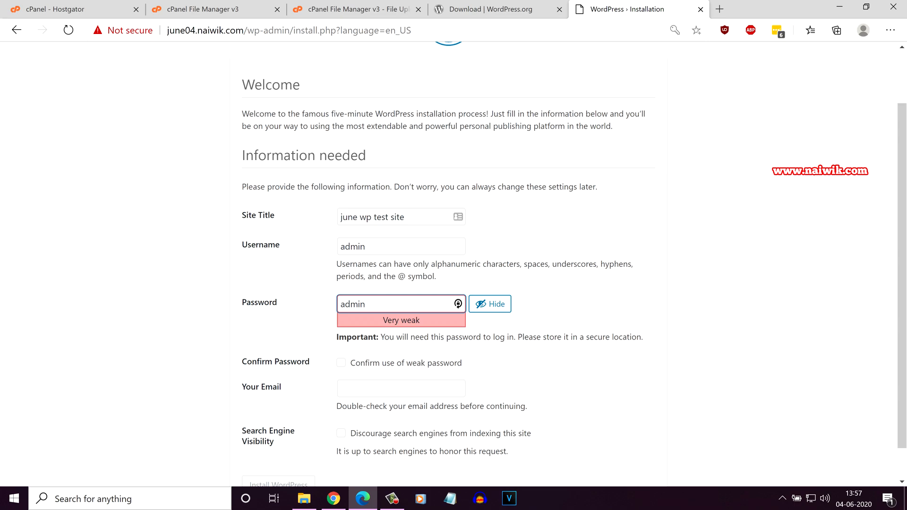
{"action": "key", "text": "Tab"}
{"action": "key", "text": "Tab"}
{"action": "key", "text": "space"}
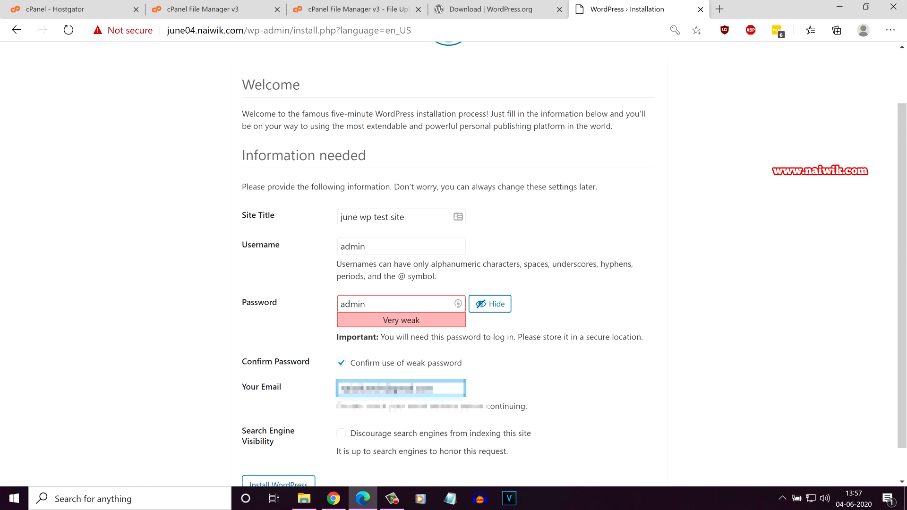
{"action": "scroll", "coordinate": [454, 264], "scroll_direction": "down", "scroll_amount": 1}
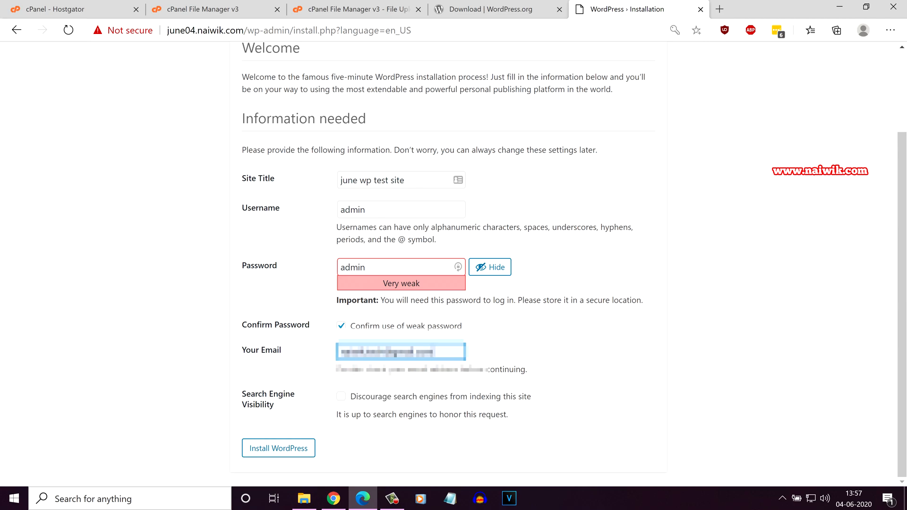
{"action": "left_click", "coordinate": [278, 449]}
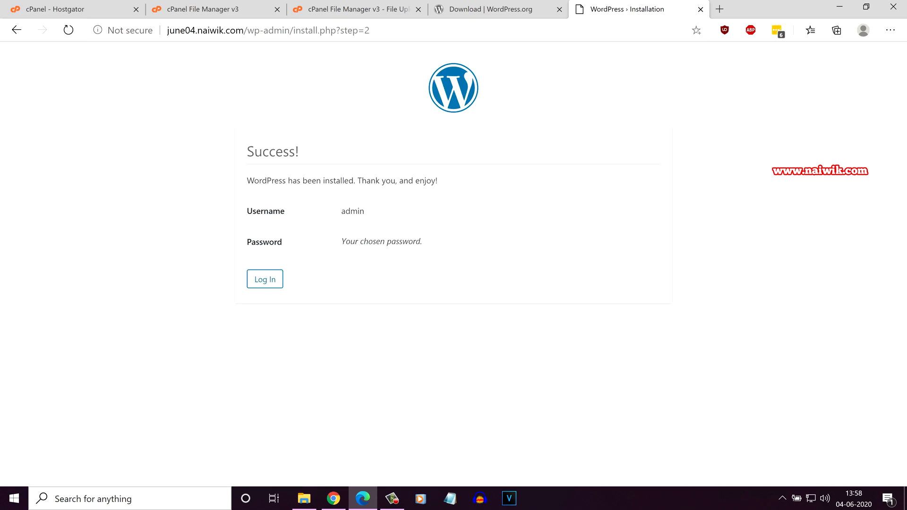
- Log in as admin with the account password, then visit the site's Hello world! front page
{"action": "left_click", "coordinate": [264, 280]}
{"action": "type", "text": "admin"}
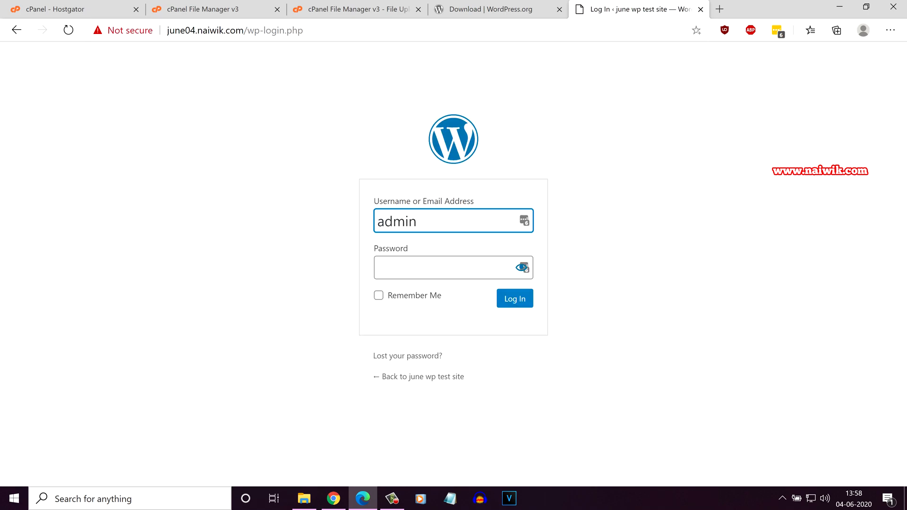
{"action": "key", "text": "Tab"}
{"action": "type", "text": "*****"}
{"action": "key", "text": "Tab"}
{"action": "key", "text": "Return"}
{"action": "mouse_move", "coordinate": [61, 52]}
{"action": "left_click", "coordinate": [41, 73]}
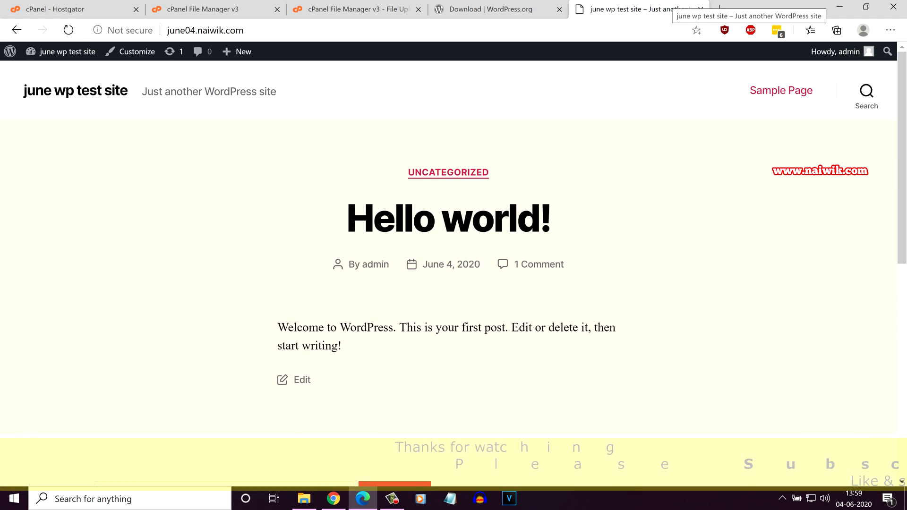